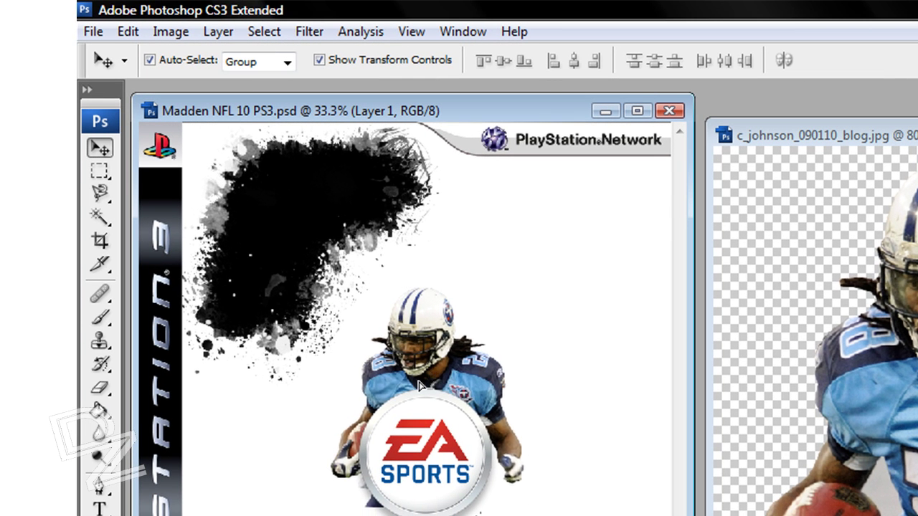
# Scale the Titans player up to 210.6%, place him behind the EA Sports logo, and apply the transform
pyautogui.moveTo(240, 387); pyautogui.dragTo(222, 416)
pyautogui.moveTo(405, 414); pyautogui.dragTo(413, 398)
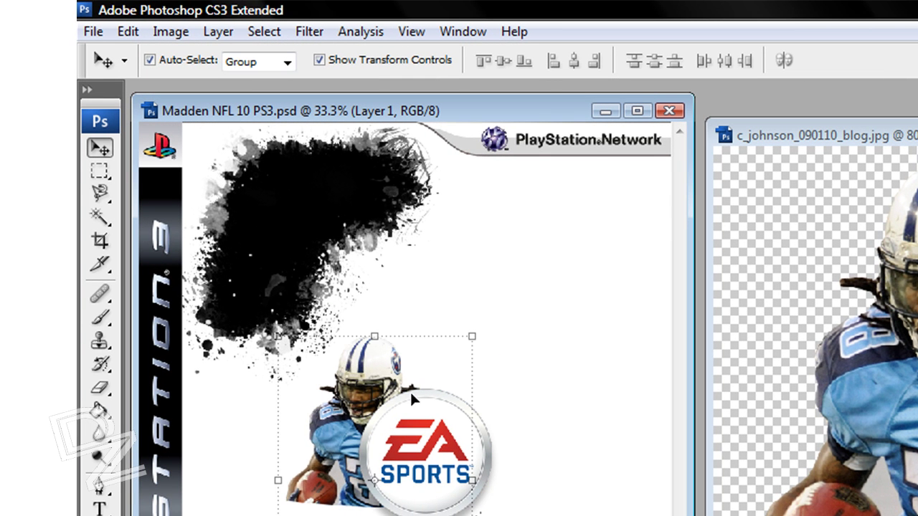
pyautogui.moveTo(471, 337); pyautogui.dragTo(623, 205)
pyautogui.moveTo(480, 338); pyautogui.dragTo(246, 435)
pyautogui.moveTo(479, 260); pyautogui.dragTo(570, 164)
pyautogui.moveTo(506, 370); pyautogui.dragTo(514, 350)
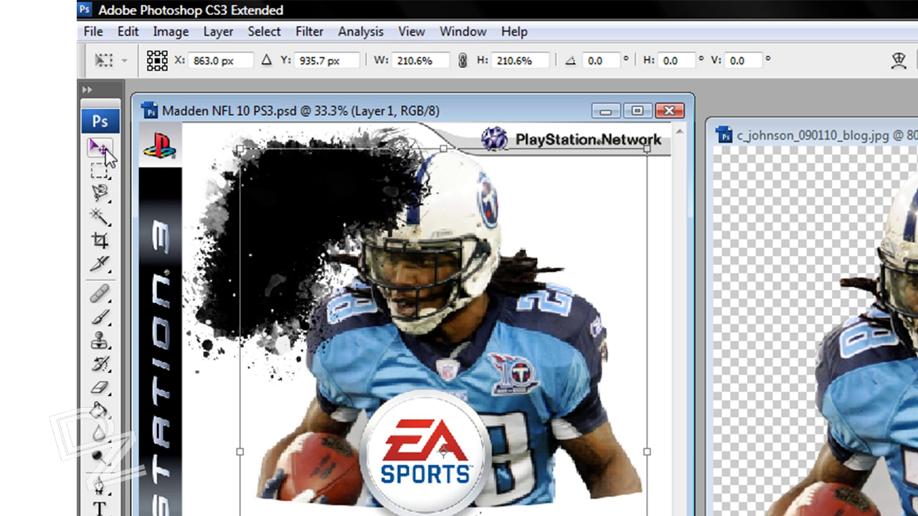
pyautogui.click(100, 151)
pyautogui.click(685, 341)
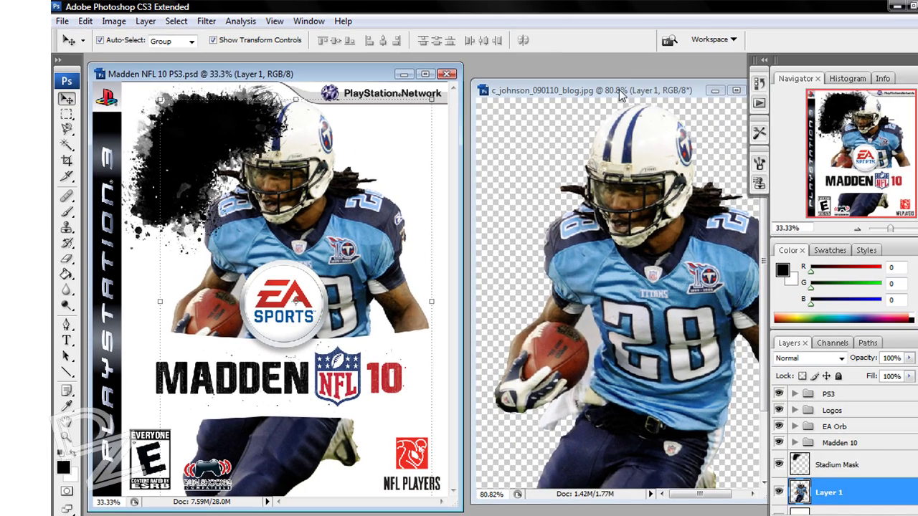
# Minimize the player's source photo and move Layer 1 above Stadium Mask in the Layers panel
pyautogui.click(917, 144)
pyautogui.moveTo(667, 95); pyautogui.dragTo(643, 98)
pyautogui.click(690, 92)
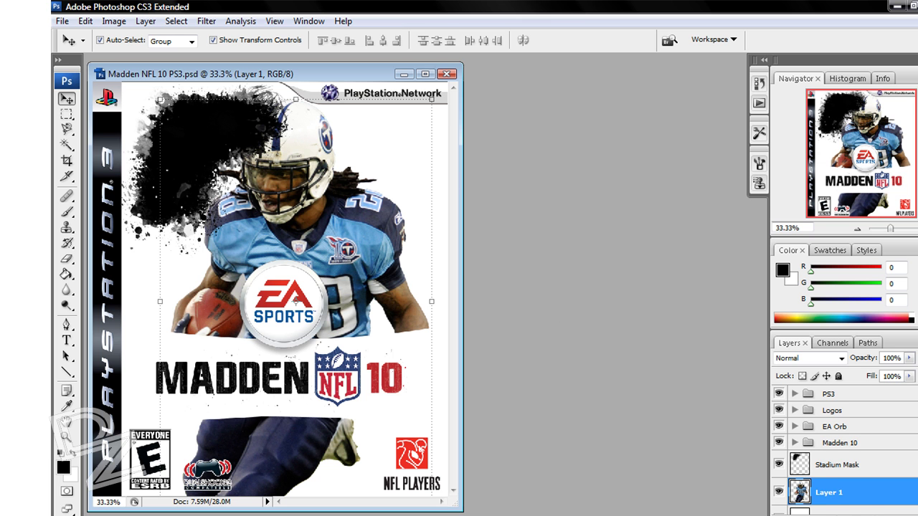
pyautogui.scroll(-1, 845, 484)
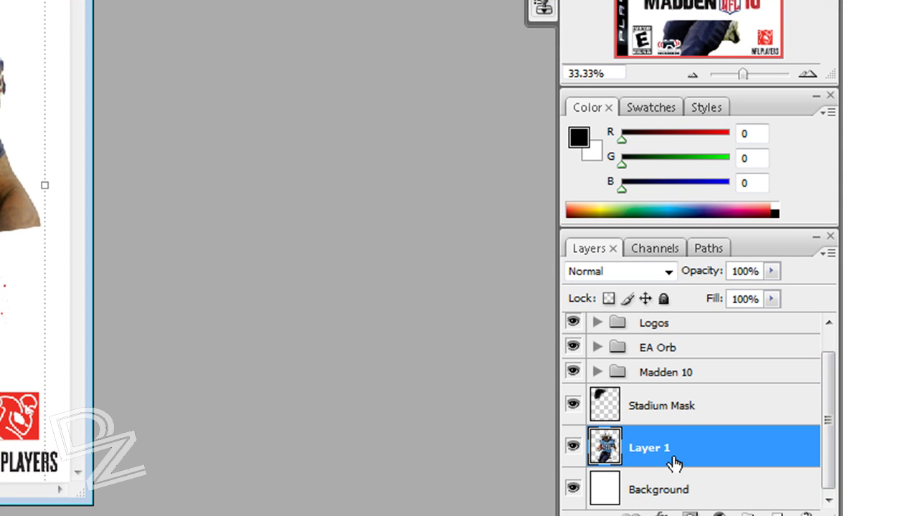
pyautogui.moveTo(666, 446); pyautogui.dragTo(670, 404)
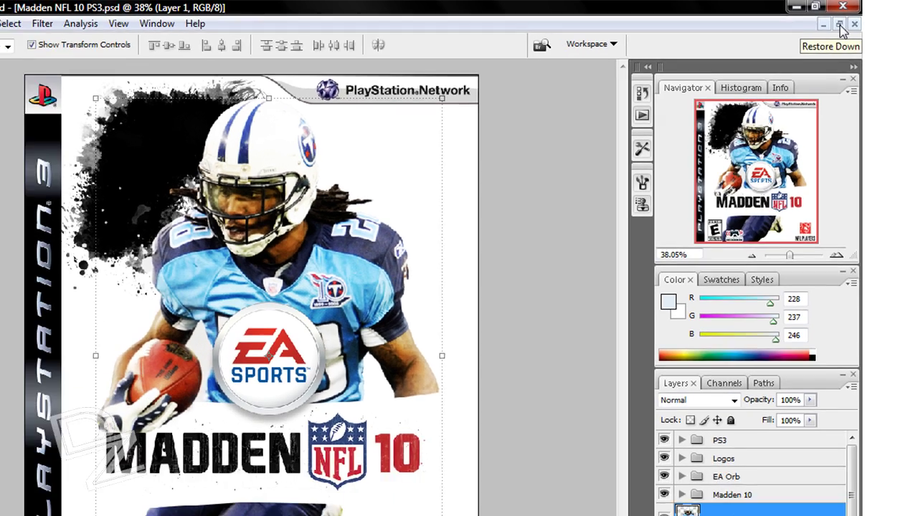
# Float the cover window, restore TitansStadium.jpg, and drag its image into the Madden cover as Layer 2
pyautogui.click(825, 29)
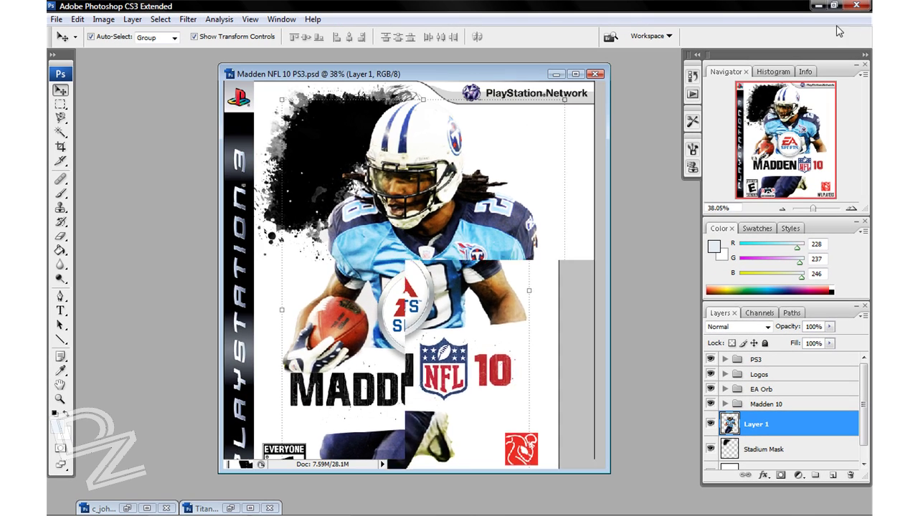
pyautogui.moveTo(368, 79); pyautogui.dragTo(439, 87)
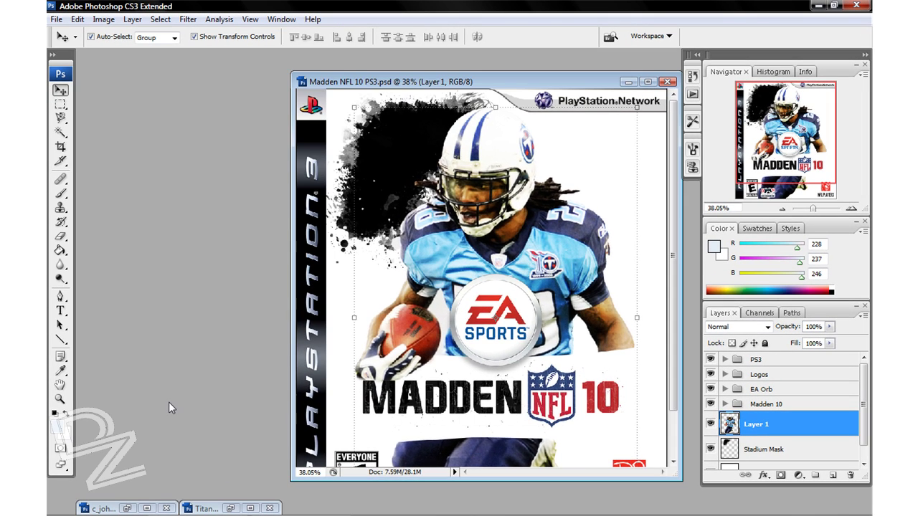
pyautogui.click(230, 509)
pyautogui.moveTo(216, 193); pyautogui.dragTo(165, 97)
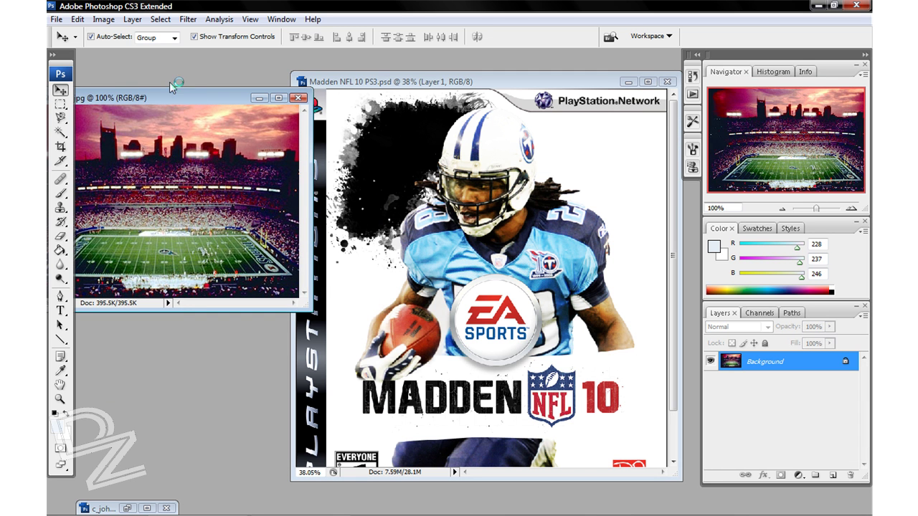
pyautogui.moveTo(182, 99); pyautogui.dragTo(218, 98)
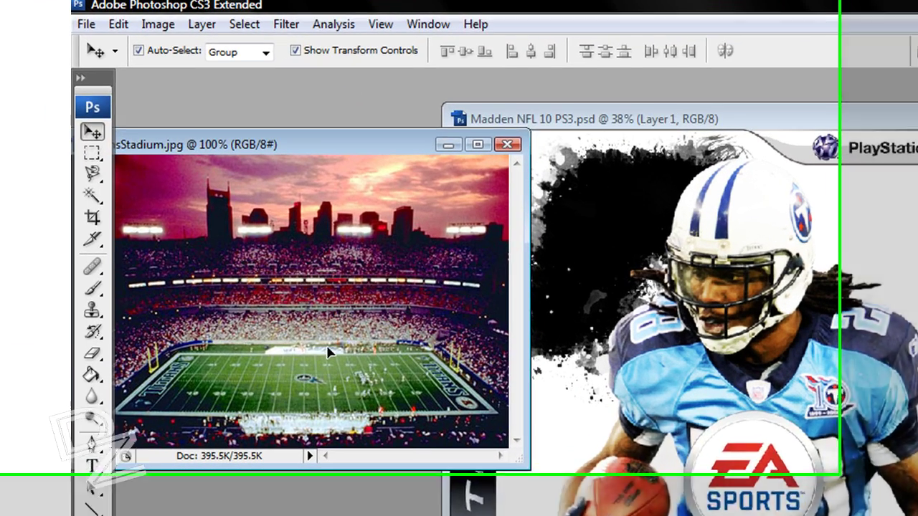
pyautogui.moveTo(329, 351); pyautogui.dragTo(582, 258)
pyautogui.moveTo(638, 272); pyautogui.dragTo(648, 266)
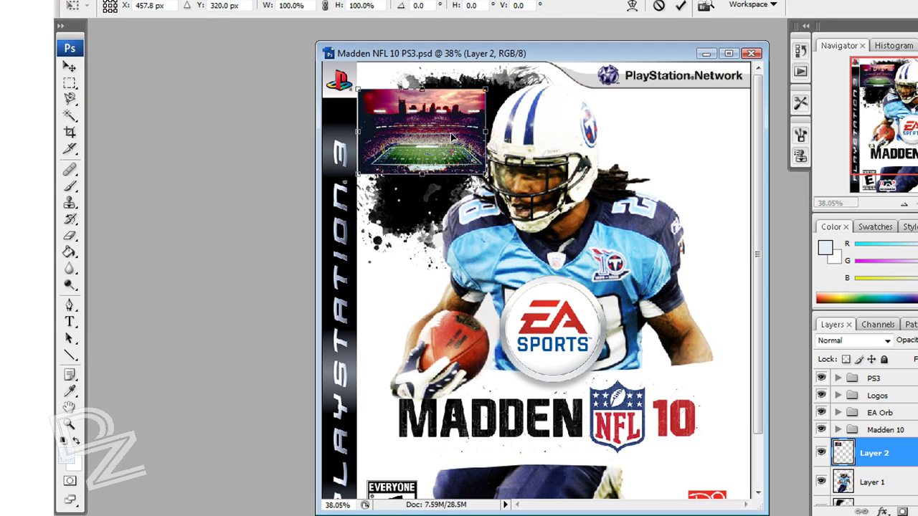
# Shift the stadium image down and right on the cover and apply its placement
pyautogui.moveTo(448, 153); pyautogui.dragTo(477, 201)
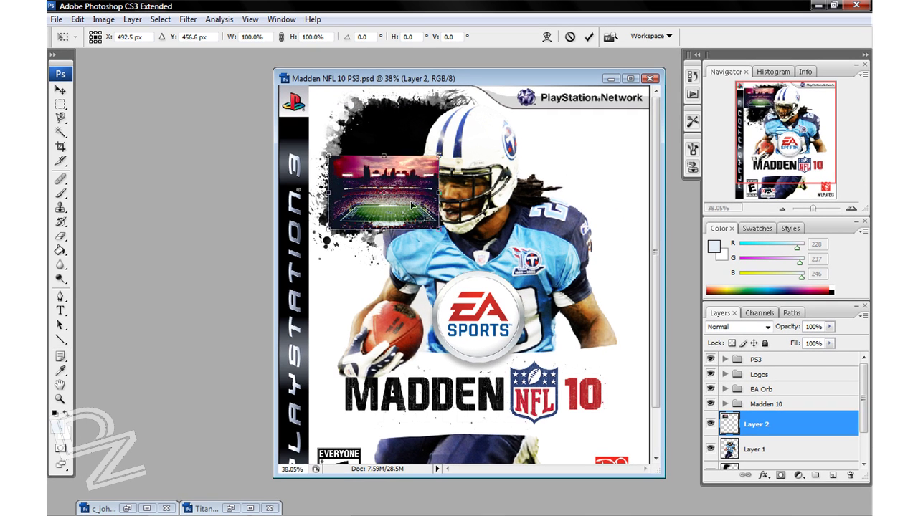
pyautogui.moveTo(412, 206); pyautogui.dragTo(410, 204)
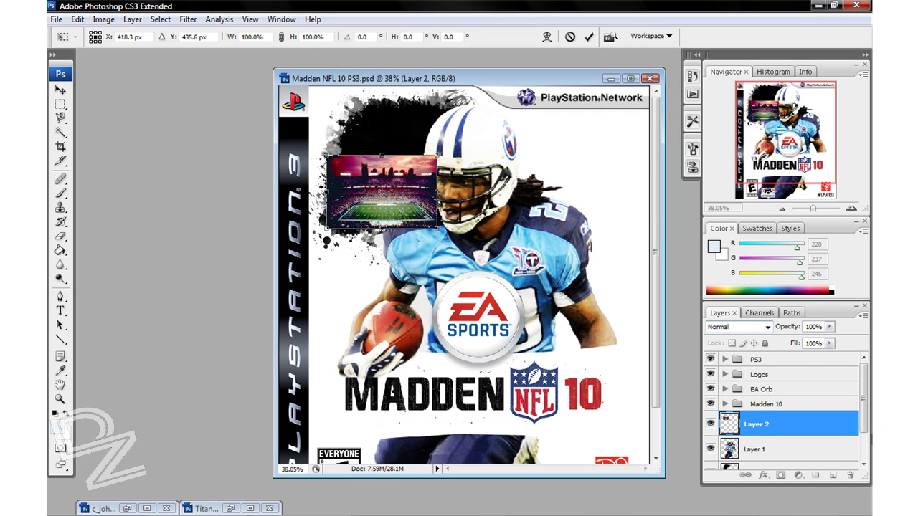
pyautogui.scroll(-2, 780, 388)
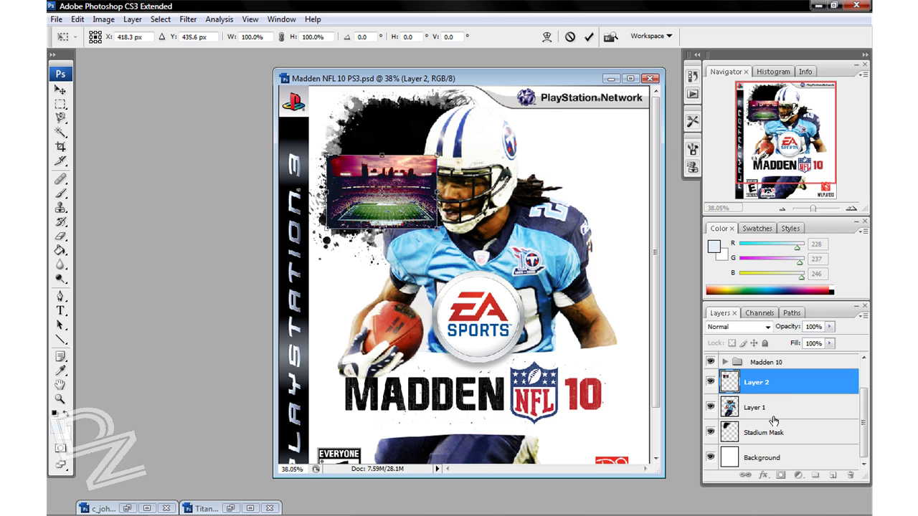
pyautogui.click(60, 90)
pyautogui.click(405, 202)
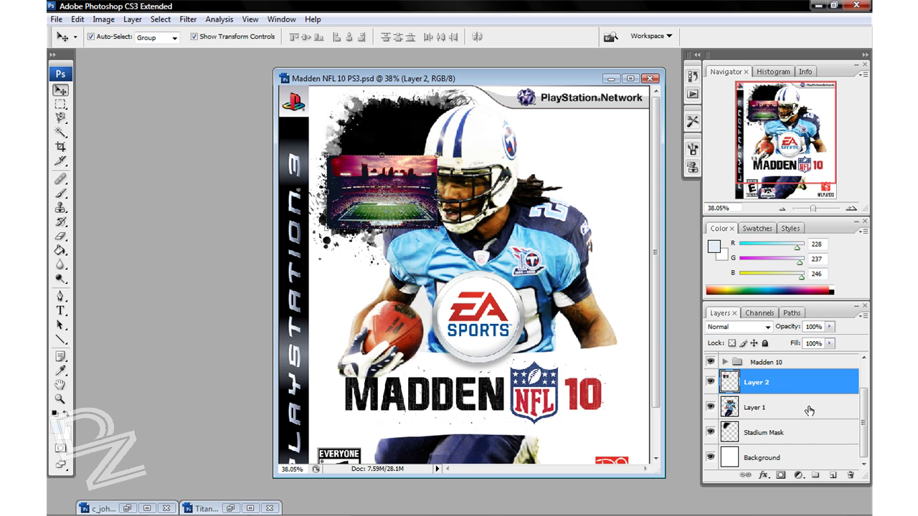
# Move Layer 2 below Layer 1, enlarge it to 189%, tilt it -14.7°, and apply
pyautogui.moveTo(764, 382); pyautogui.dragTo(769, 423)
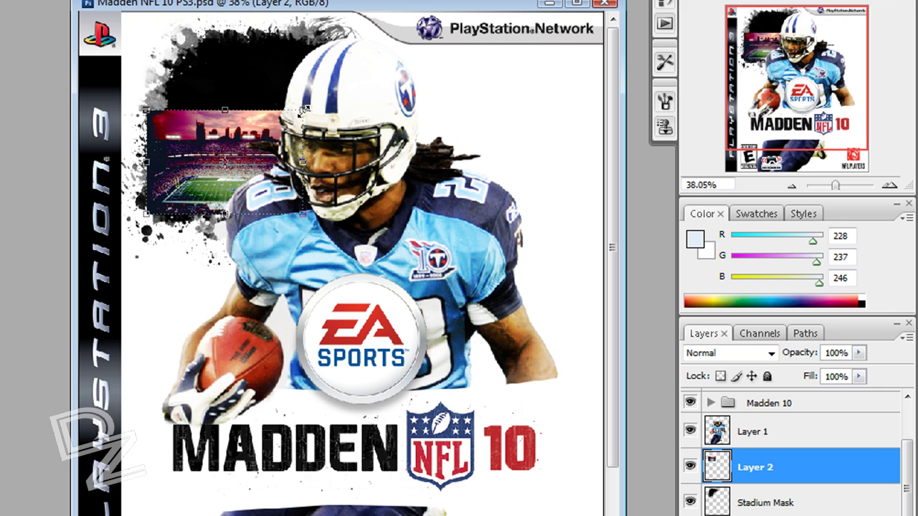
pyautogui.moveTo(304, 110); pyautogui.dragTo(441, 23)
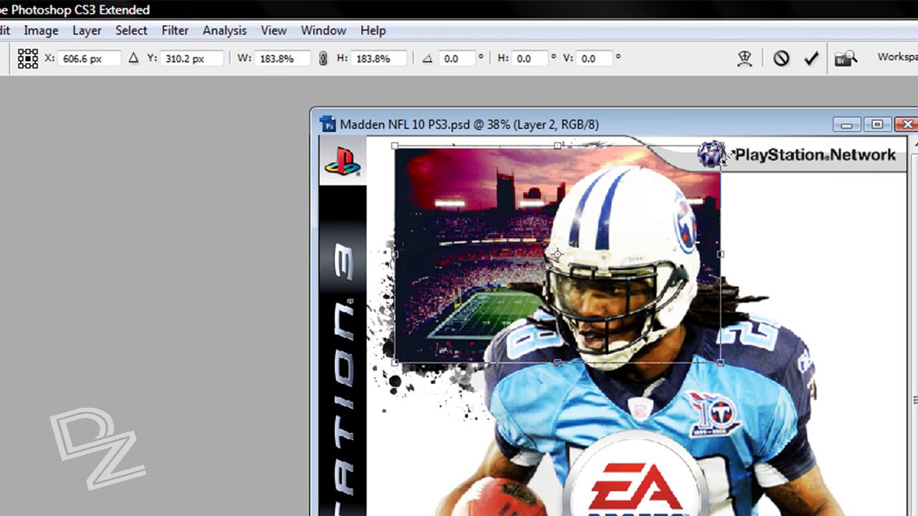
pyautogui.moveTo(729, 152)
pyautogui.mouseDown()
pyautogui.moveTo(741, 140)
pyautogui.moveTo(731, 147)
pyautogui.mouseUp()
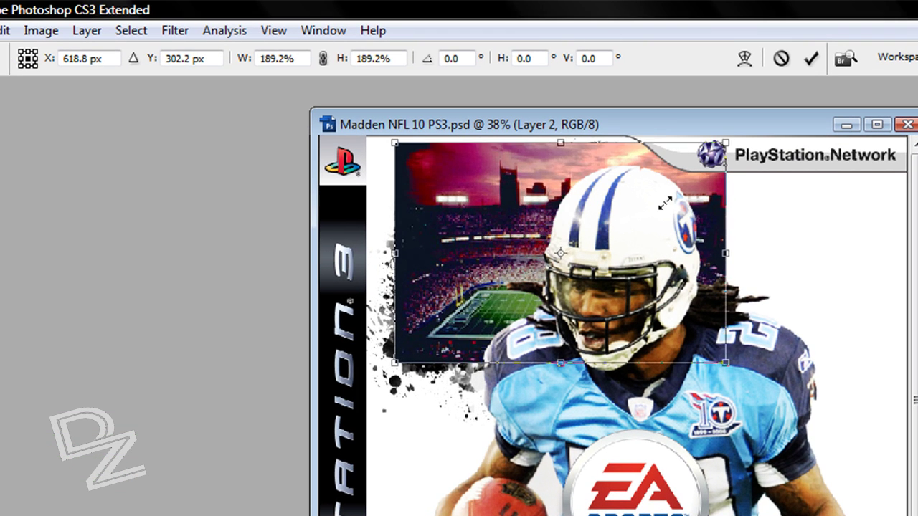
pyautogui.moveTo(452, 170); pyautogui.dragTo(414, 181)
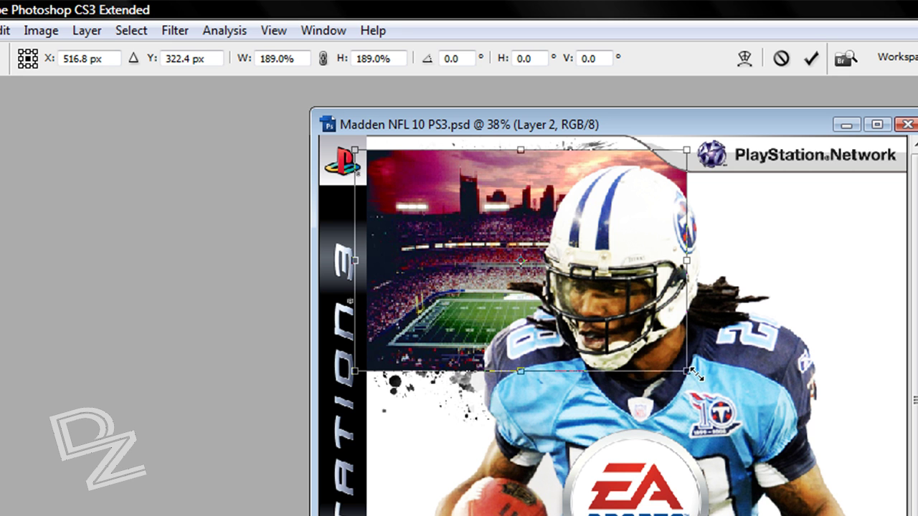
pyautogui.moveTo(698, 382); pyautogui.dragTo(765, 350)
pyautogui.moveTo(495, 221); pyautogui.dragTo(502, 220)
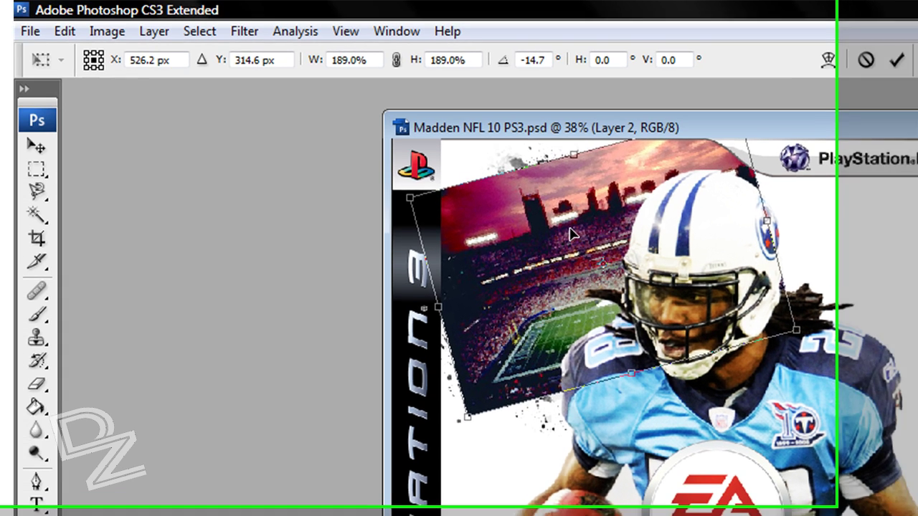
pyautogui.moveTo(571, 234); pyautogui.dragTo(573, 244)
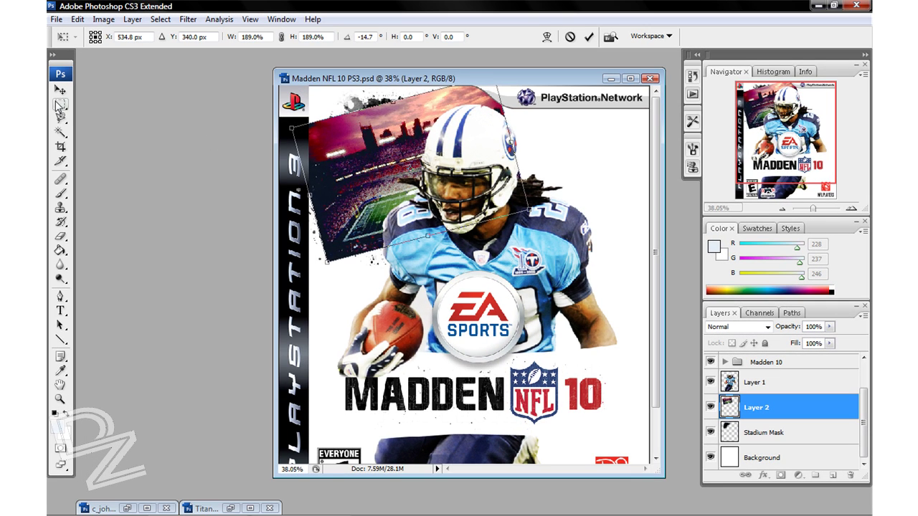
pyautogui.click(60, 92)
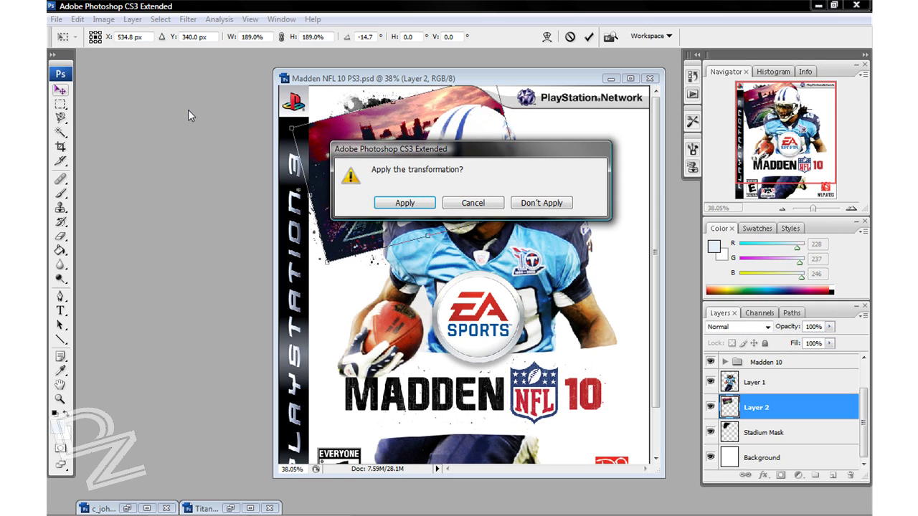
pyautogui.click(406, 204)
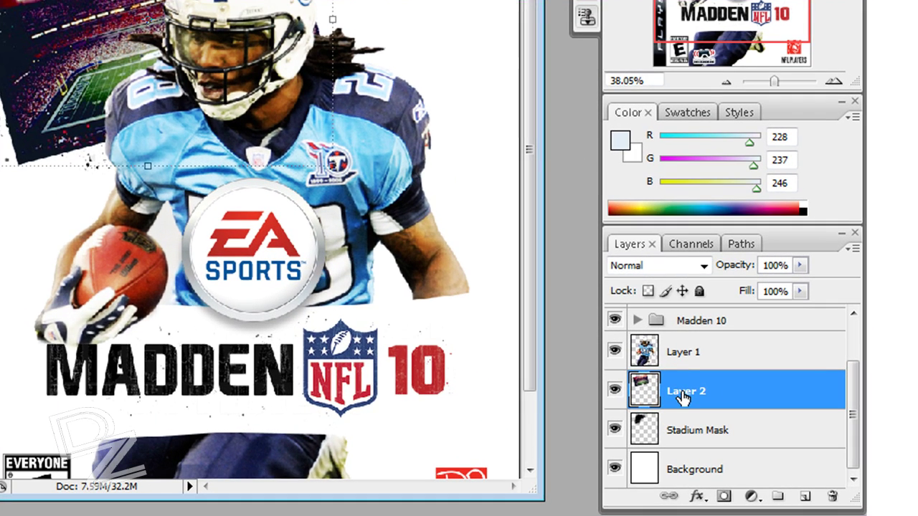
# Create a clipping mask of Layer 2 onto Stadium Mask and nudge it up with Shift+Up twice
pyautogui.rightClick(686, 392)
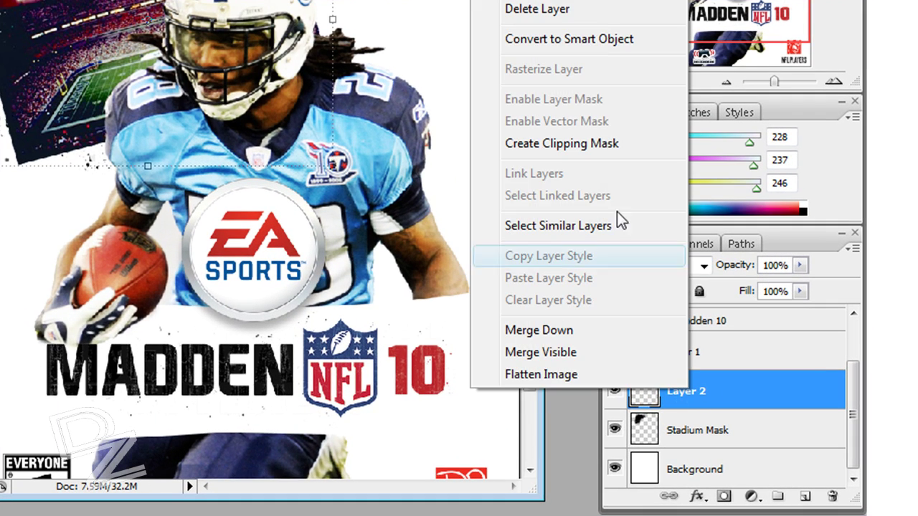
pyautogui.click(614, 144)
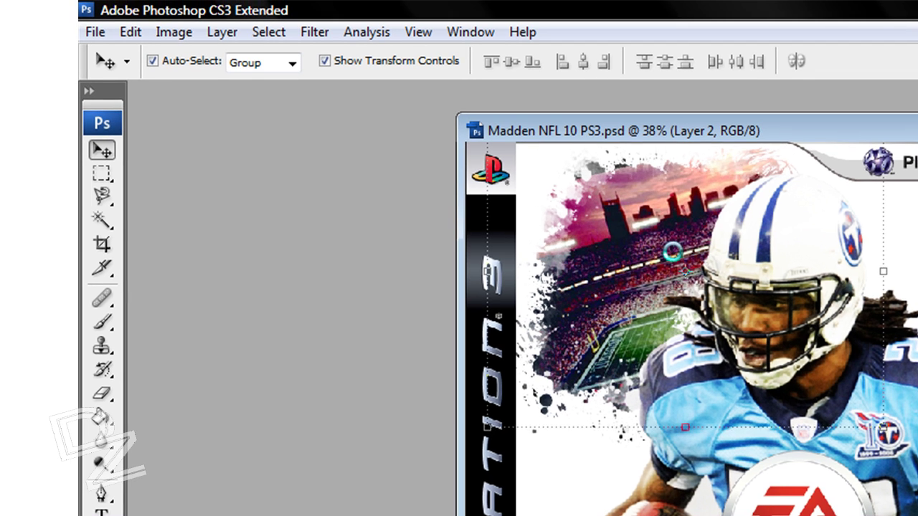
pyautogui.hotkey('shift', 'Up')
pyautogui.hotkey('shift', 'Up')
pyautogui.hotkey('shift', 'Up')
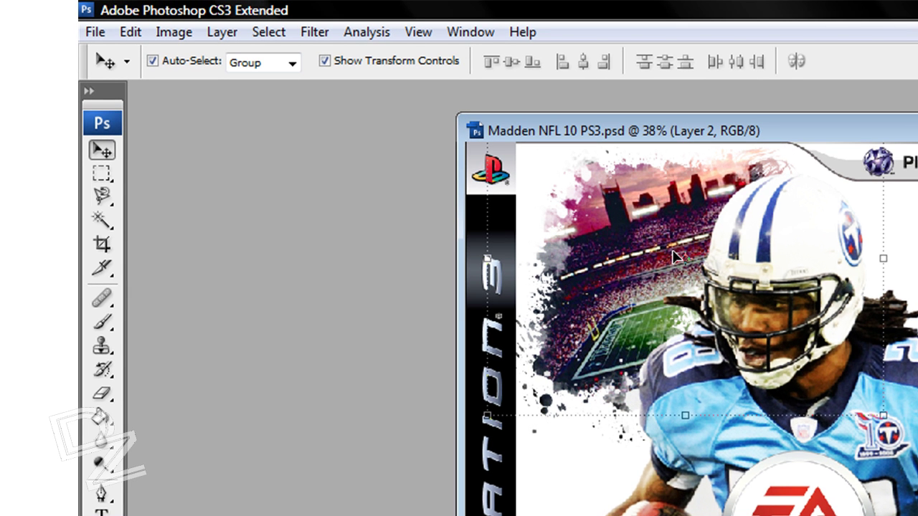
pyautogui.hotkey('shift', 'Up')
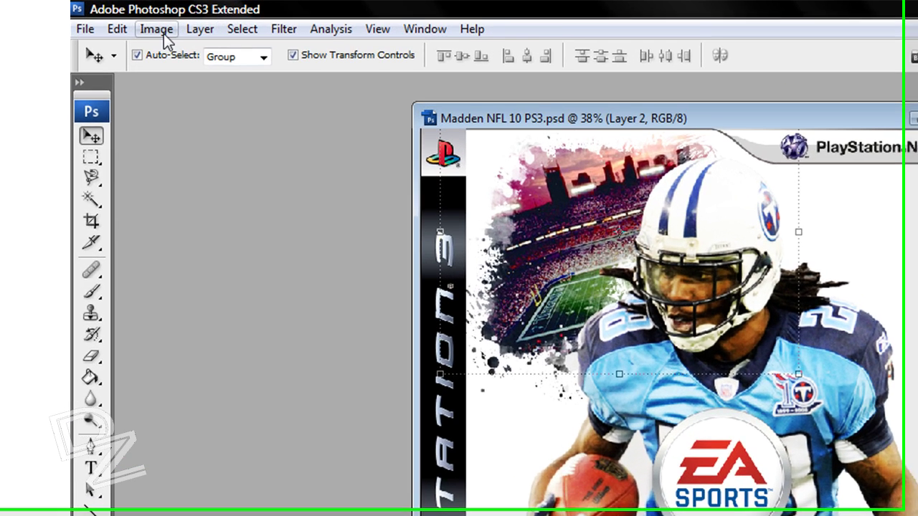
# Desaturate the stadium layer to black and white with Image > Adjustments > Desaturate
pyautogui.click(119, 22)
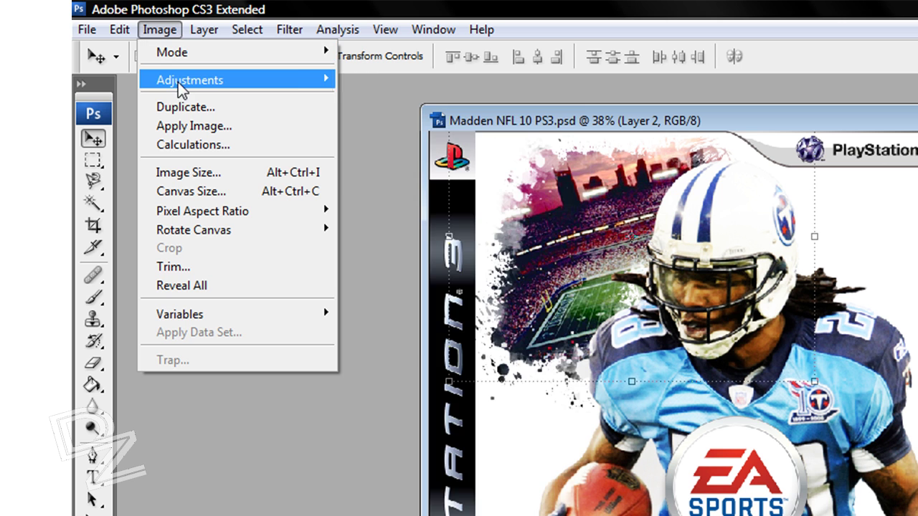
pyautogui.moveTo(137, 60)
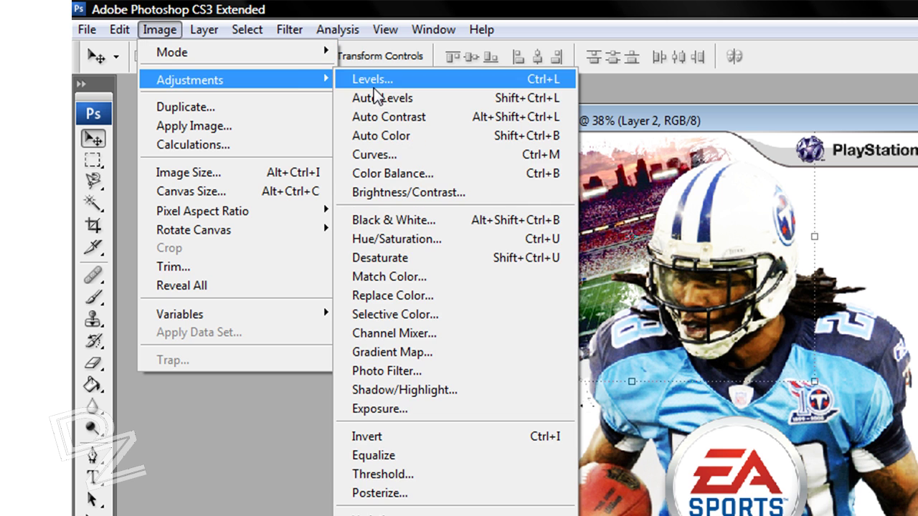
pyautogui.click(406, 262)
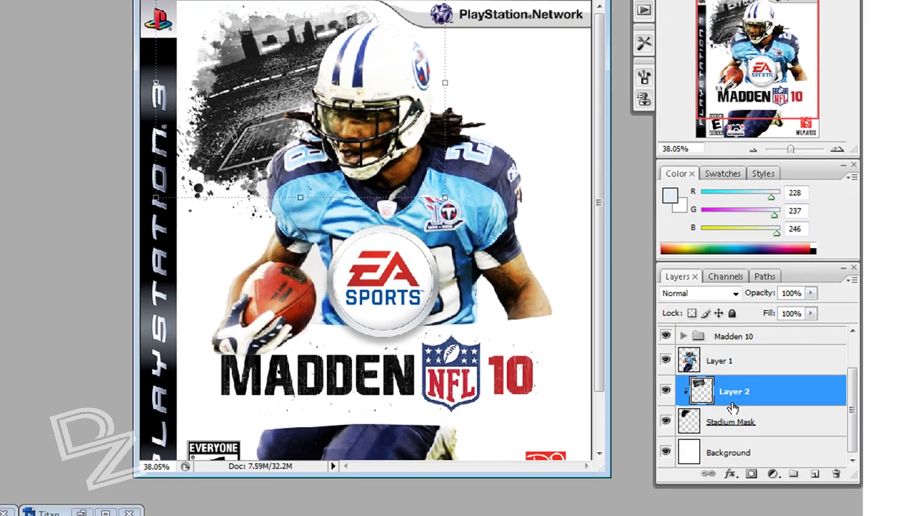
pyautogui.rightClick(735, 399)
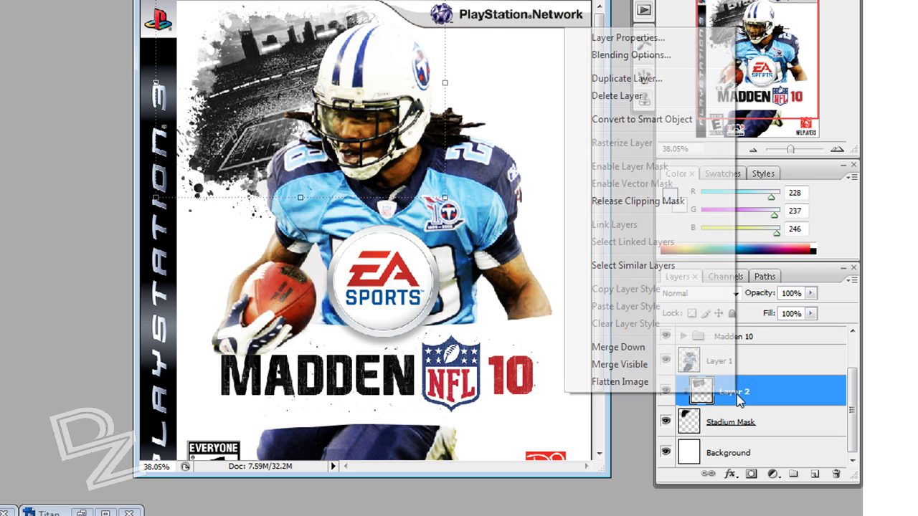
# Enable a Gradient Overlay on the stadium layer, starting from the black-to-white gradient preset
pyautogui.click(672, 57)
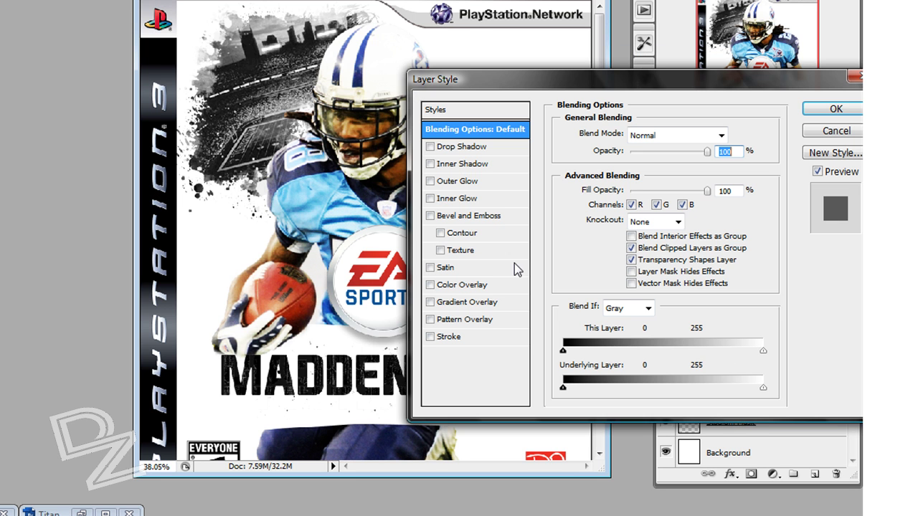
pyautogui.click(431, 303)
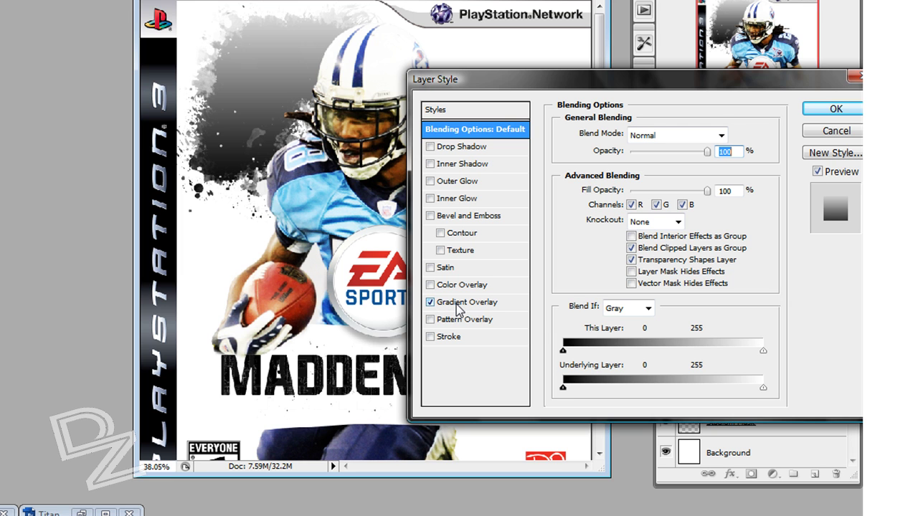
pyautogui.click(460, 306)
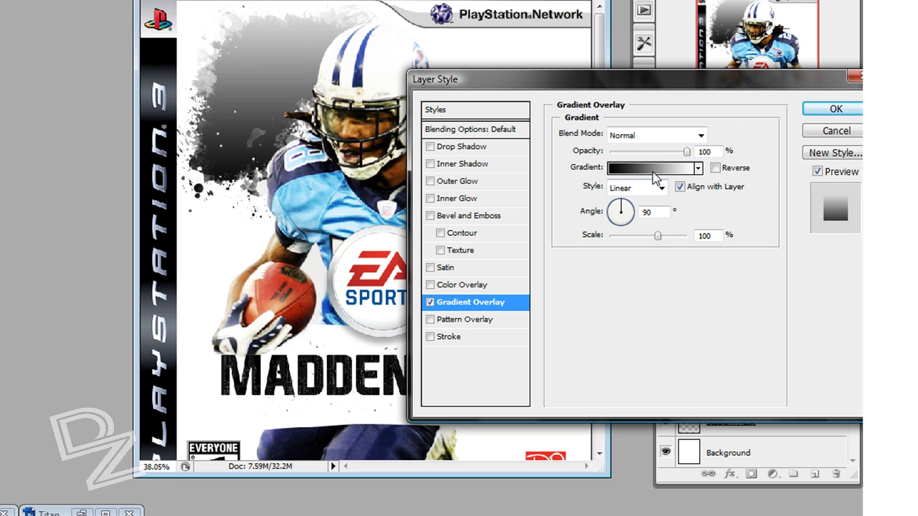
pyautogui.click(673, 171)
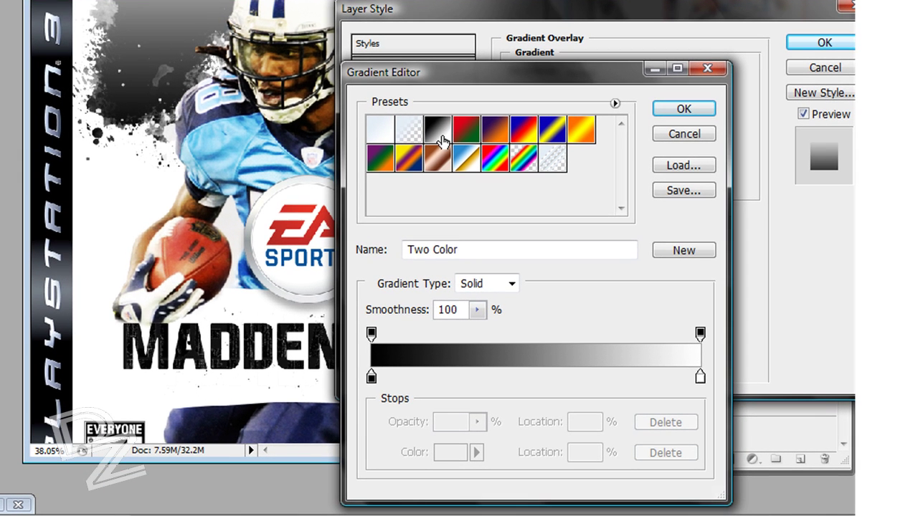
pyautogui.click(442, 141)
# Set the gradient stops to sampled light blue #a4d9f1 and navy #232845, and accept the gradient
pyautogui.click(371, 378)
pyautogui.click(455, 452)
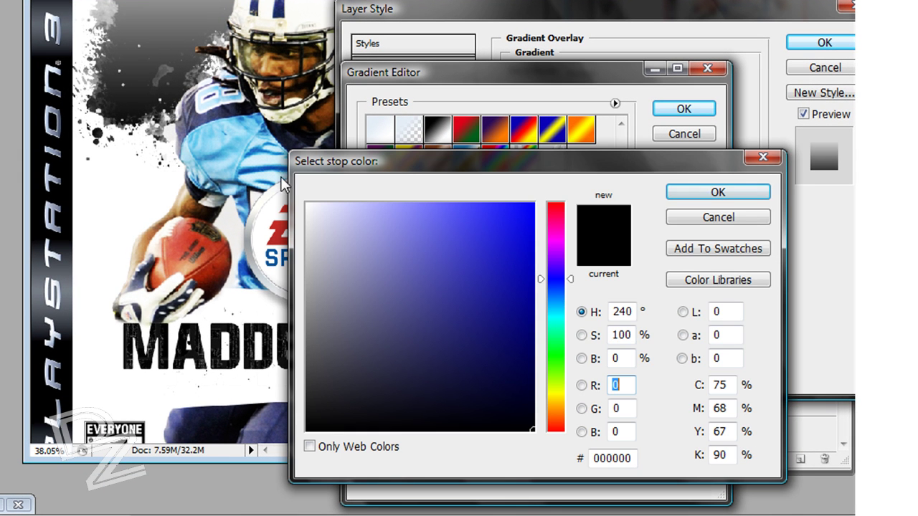
pyautogui.click(227, 165)
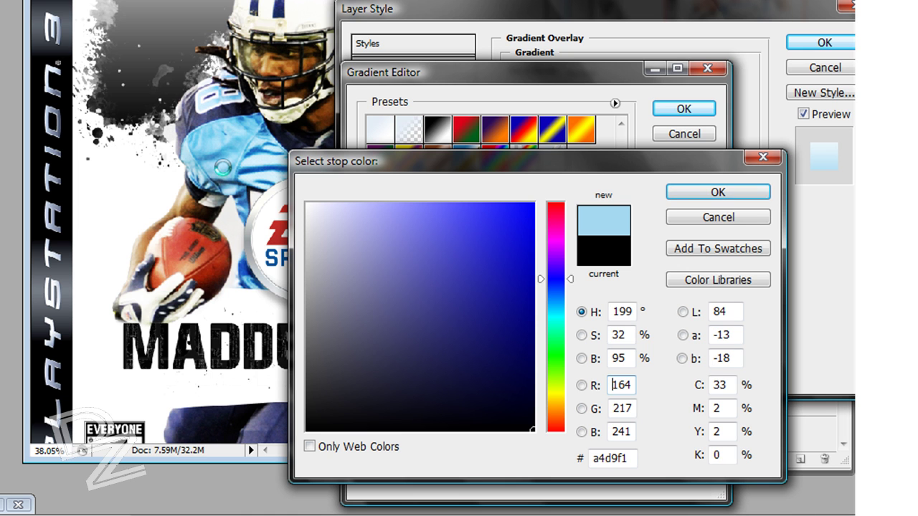
pyautogui.click(694, 194)
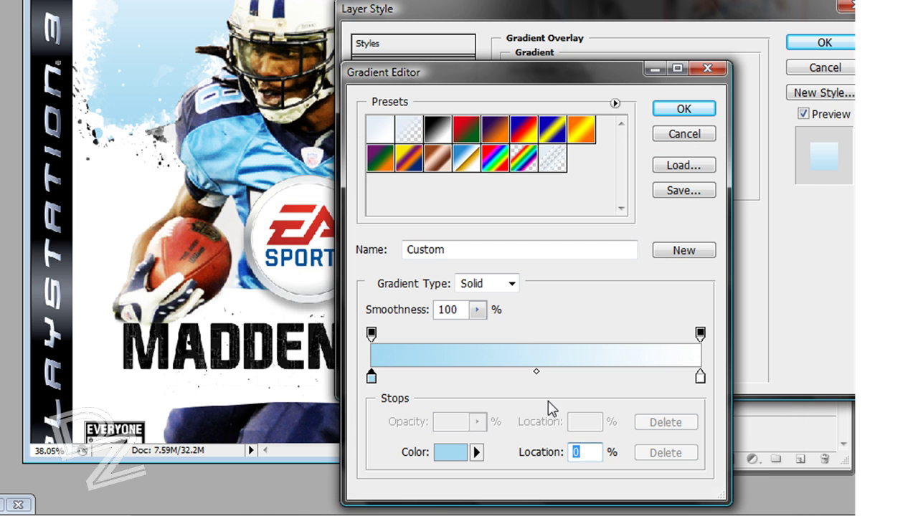
pyautogui.click(701, 378)
pyautogui.click(441, 453)
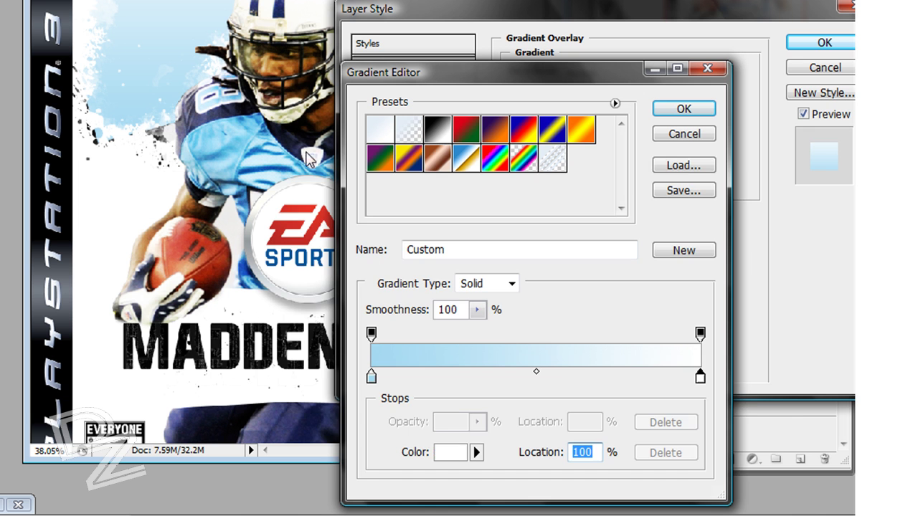
pyautogui.click(251, 112)
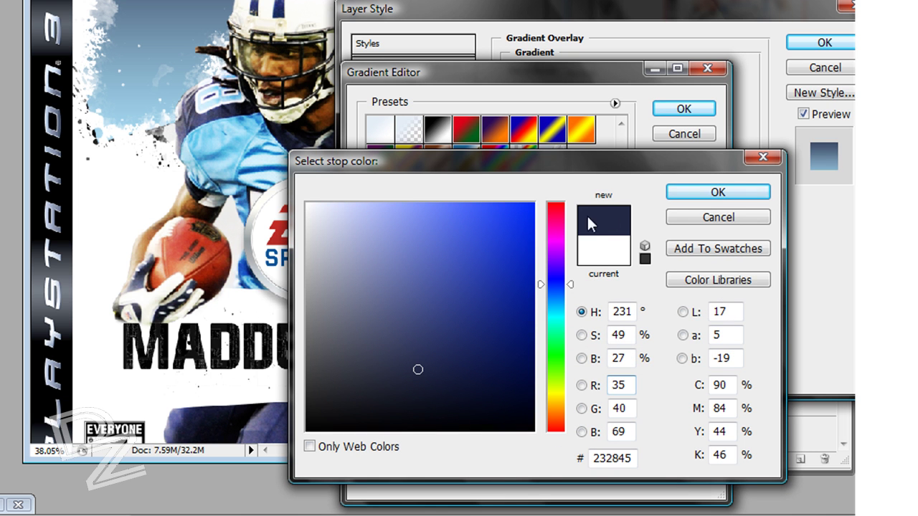
pyautogui.click(723, 194)
pyautogui.click(685, 205)
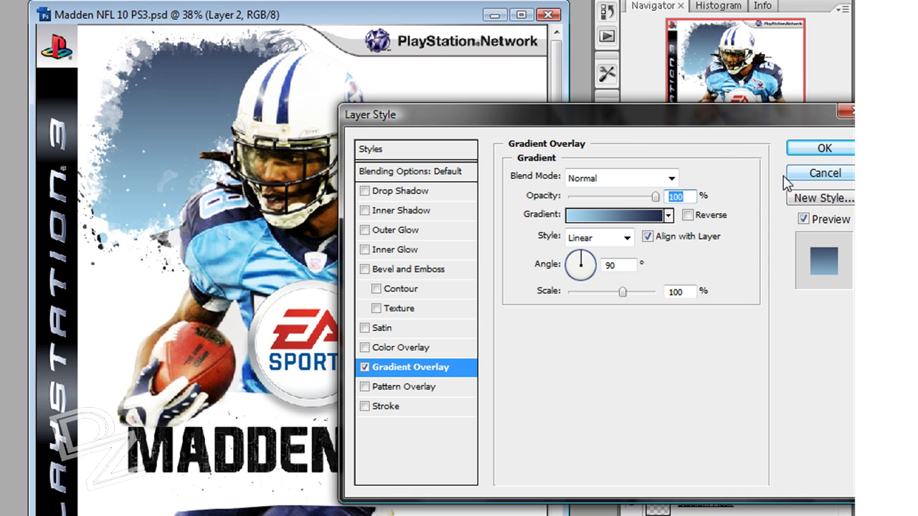
# Set the overlay to a reversed Linear gradient at 110° in Color blend mode and apply it
pyautogui.click(580, 264)
pyautogui.click(688, 215)
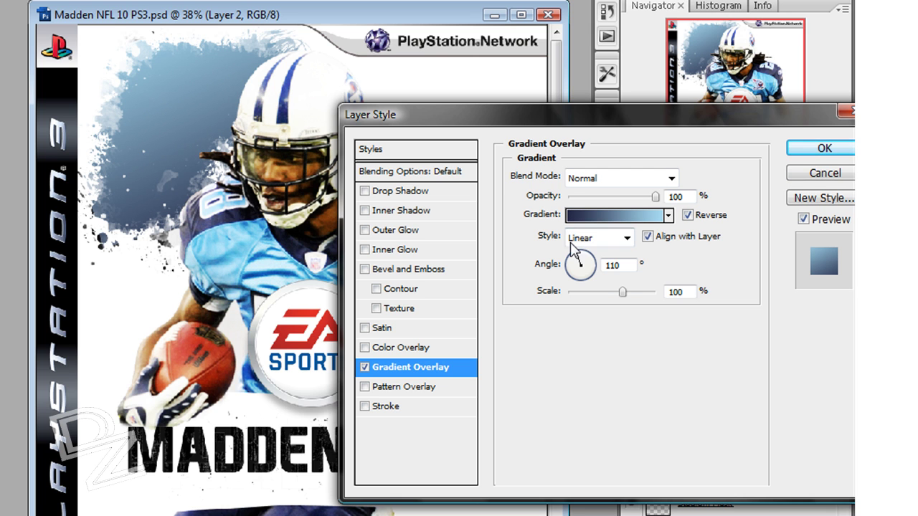
pyautogui.click(626, 239)
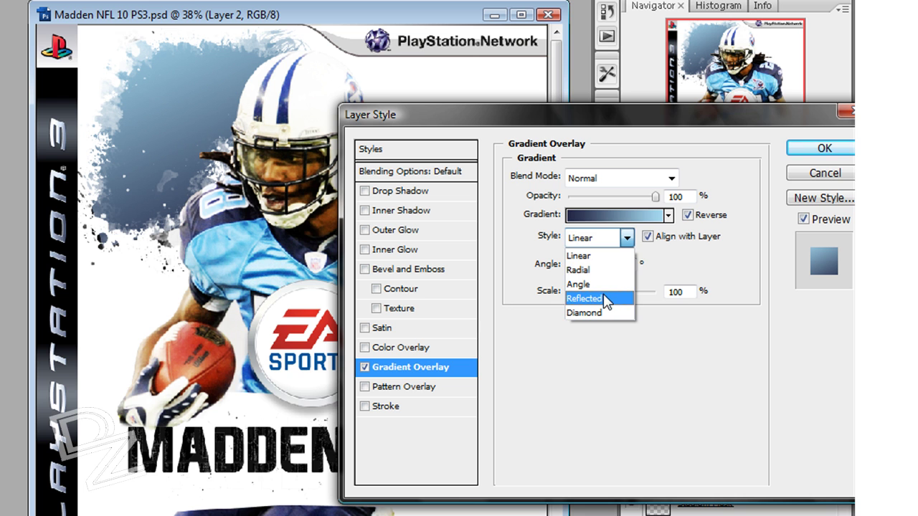
pyautogui.click(603, 256)
pyautogui.click(671, 178)
pyautogui.click(584, 515)
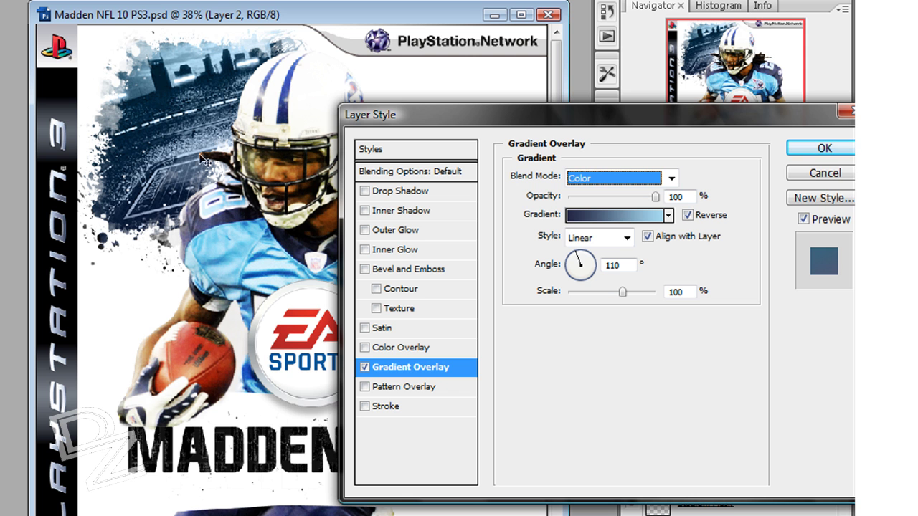
pyautogui.click(819, 151)
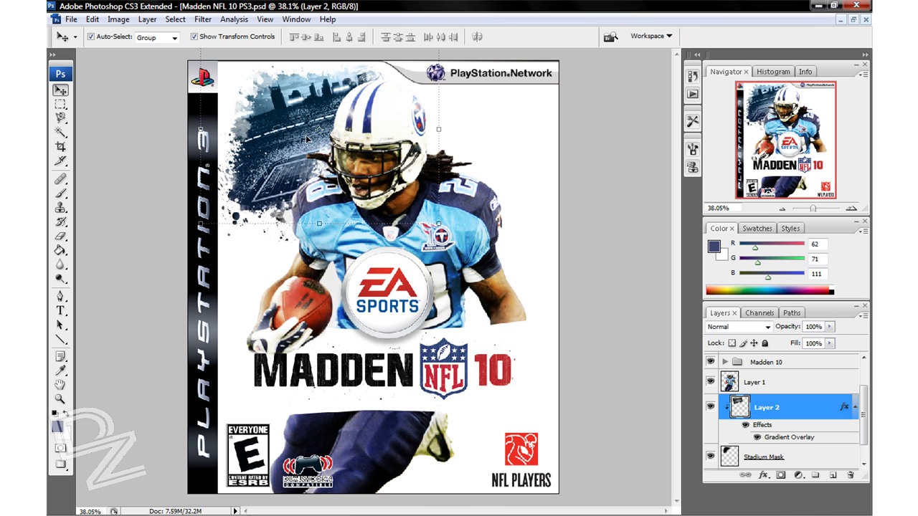
# Select Layer 1 and set the foreground colour to navy #3f4267 sampled from the artwork
pyautogui.click(756, 385)
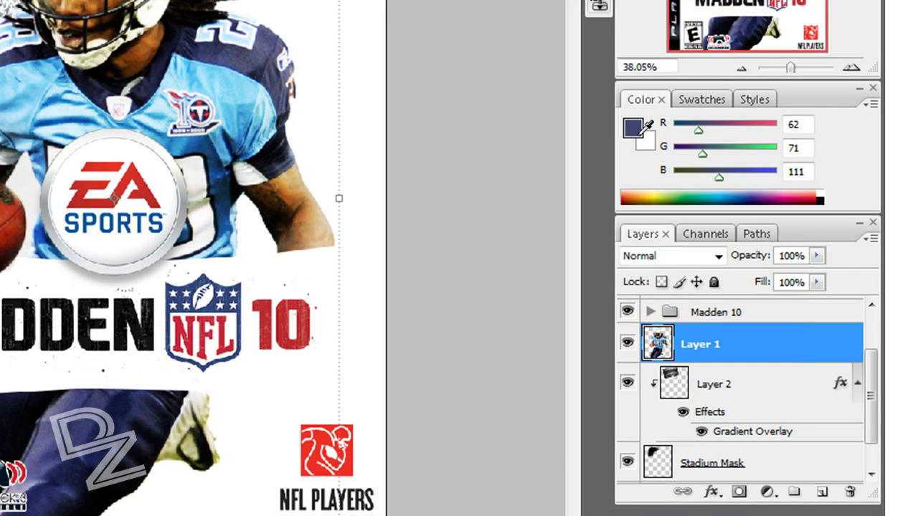
pyautogui.click(634, 130)
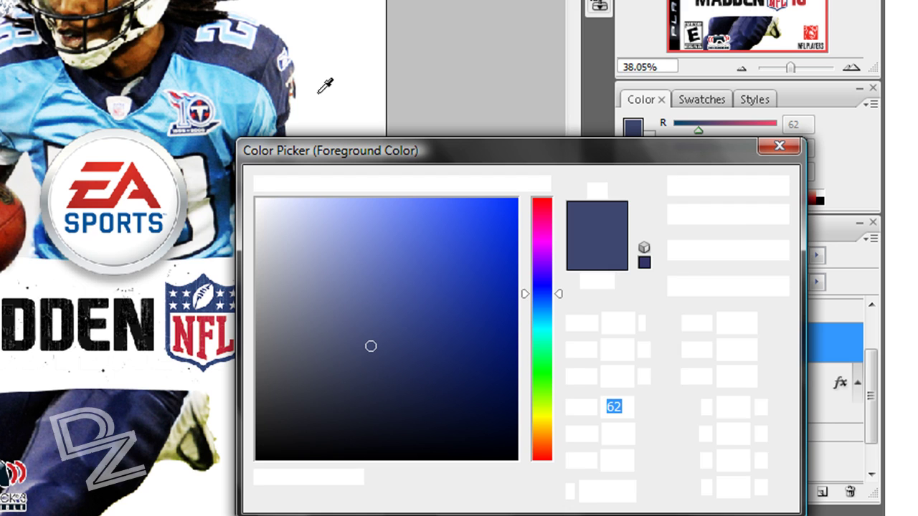
pyautogui.click(259, 72)
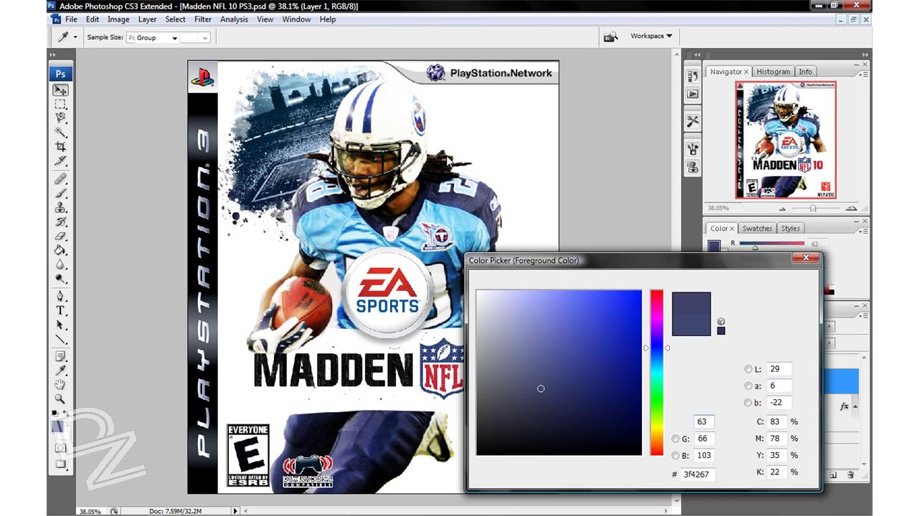
pyautogui.click(766, 276)
pyautogui.press('v')
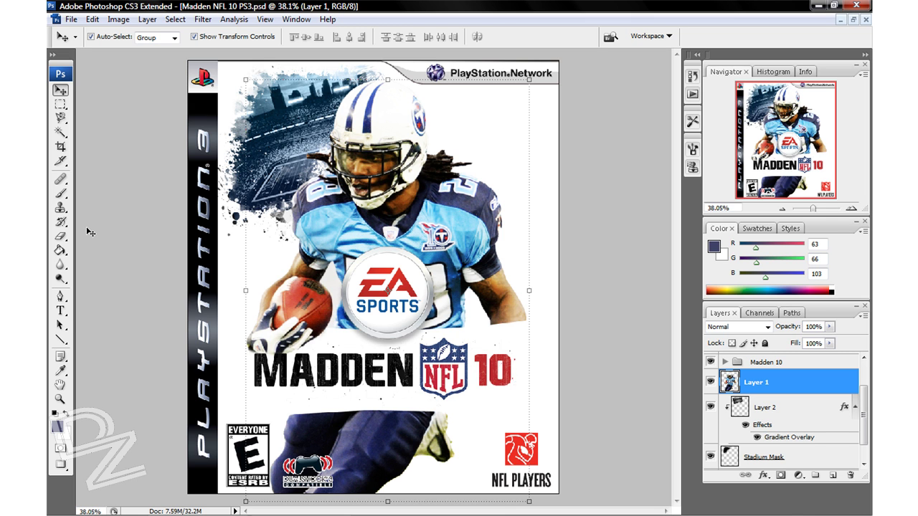
# Stamp a navy 1445 splatter brush at about 453 px beside the player's shoulder
pyautogui.click(61, 193)
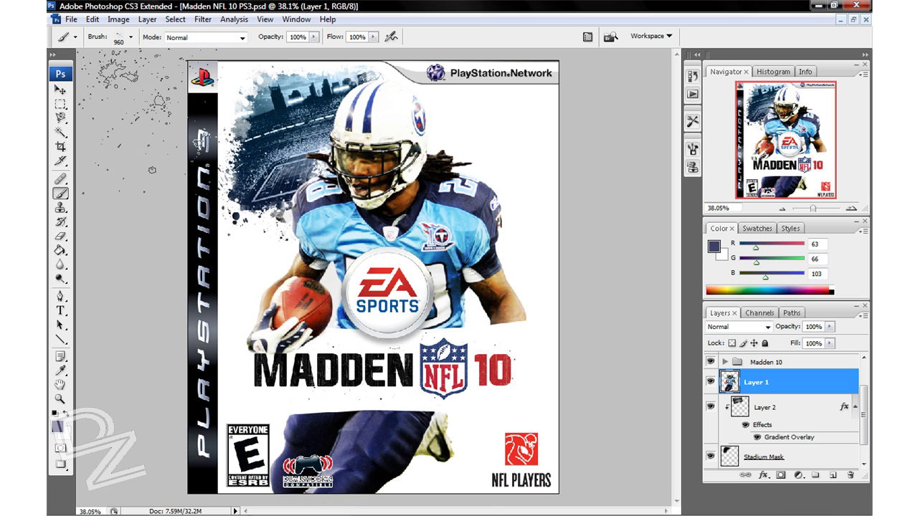
pyautogui.click(131, 37)
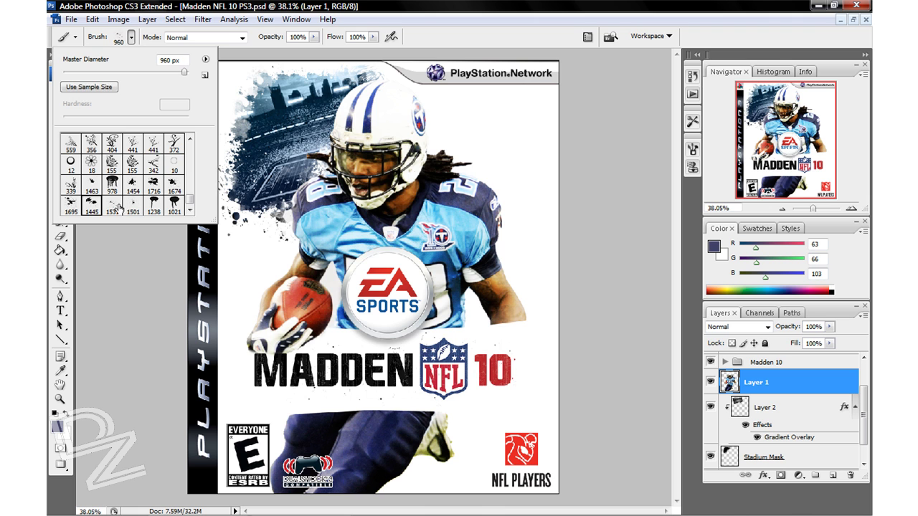
pyautogui.click(91, 206)
pyautogui.moveTo(183, 74); pyautogui.dragTo(173, 73)
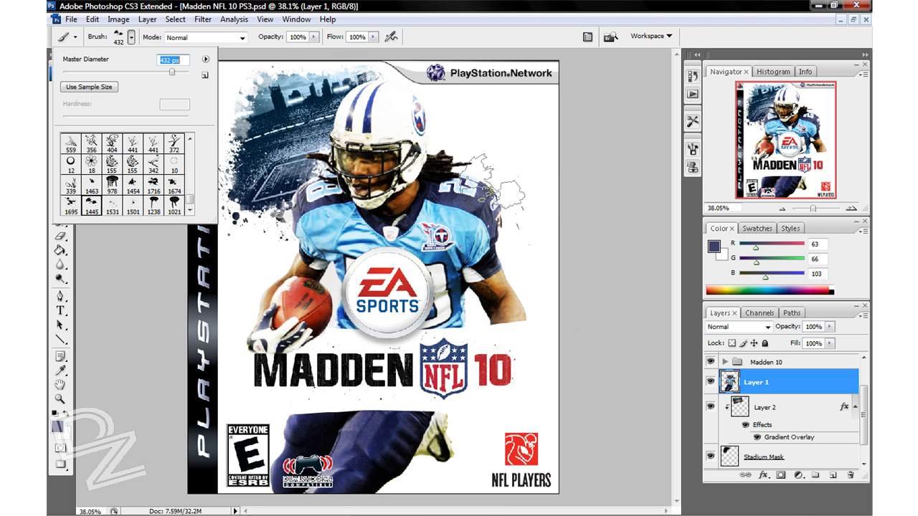
pyautogui.moveTo(173, 79); pyautogui.dragTo(174, 77)
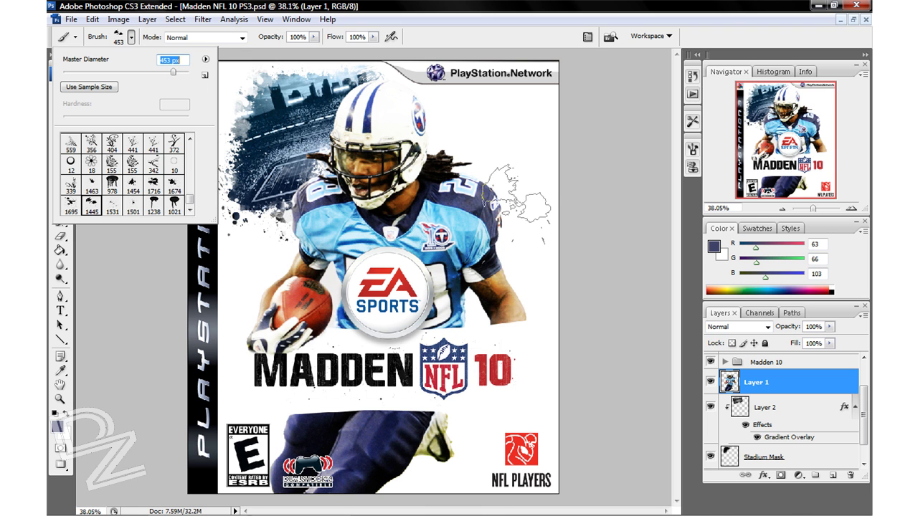
pyautogui.click(500, 178)
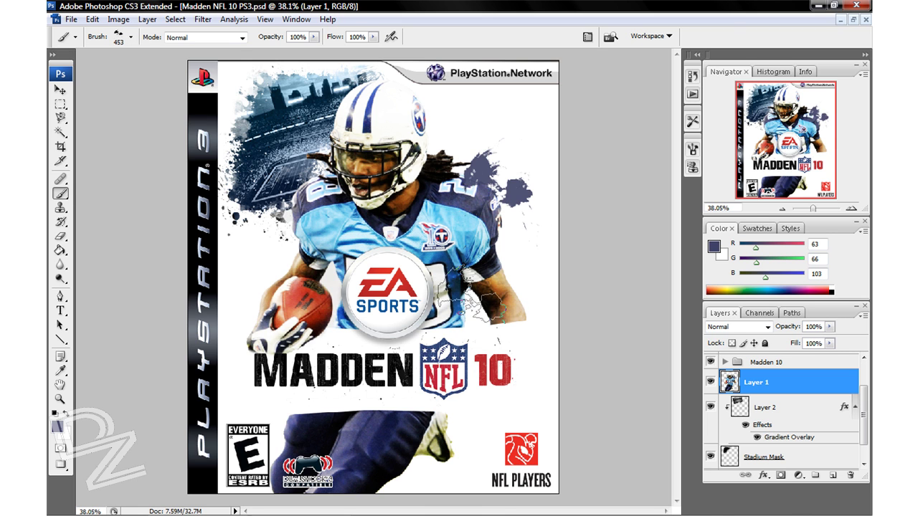
# Undo that splatter and repaint around the player with a larger 813 px splatter brush
pyautogui.click(119, 36)
pyautogui.press('Escape')
pyautogui.hotkey('ctrl', 'z')
pyautogui.click(118, 35)
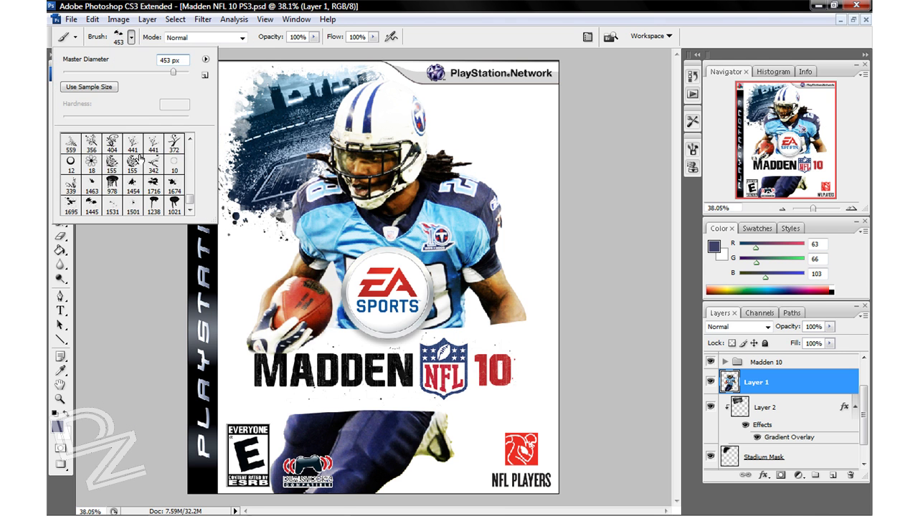
pyautogui.doubleClick(129, 199)
pyautogui.click(299, 235)
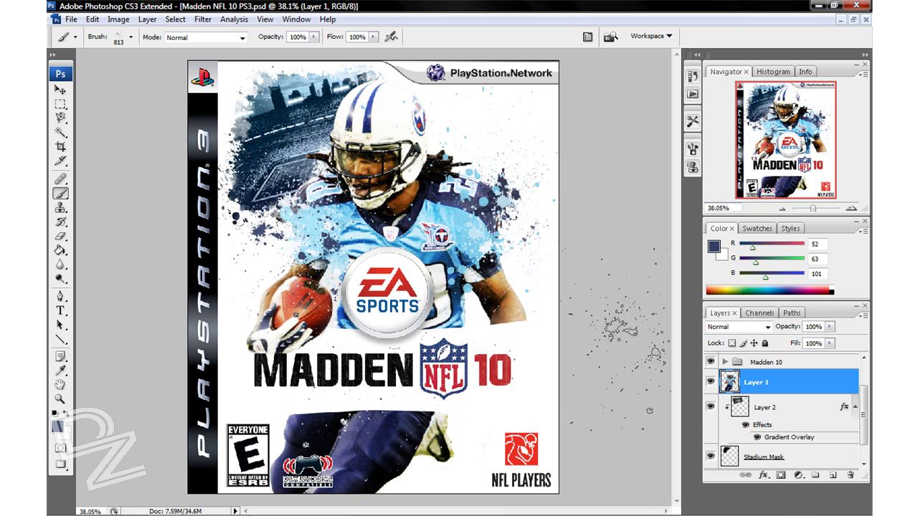